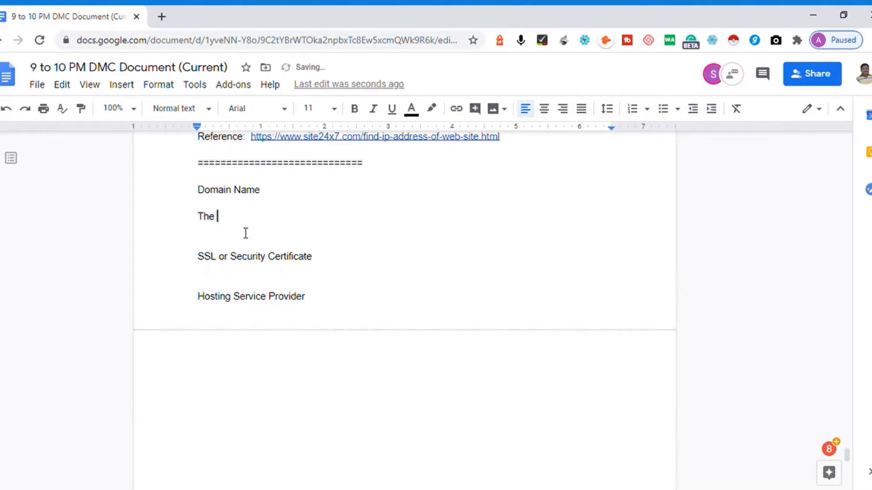
Complete the Domain Name description as "The name for your website. Your website is going to discuss information related to a particular industry or a domain.".
type("for your we")
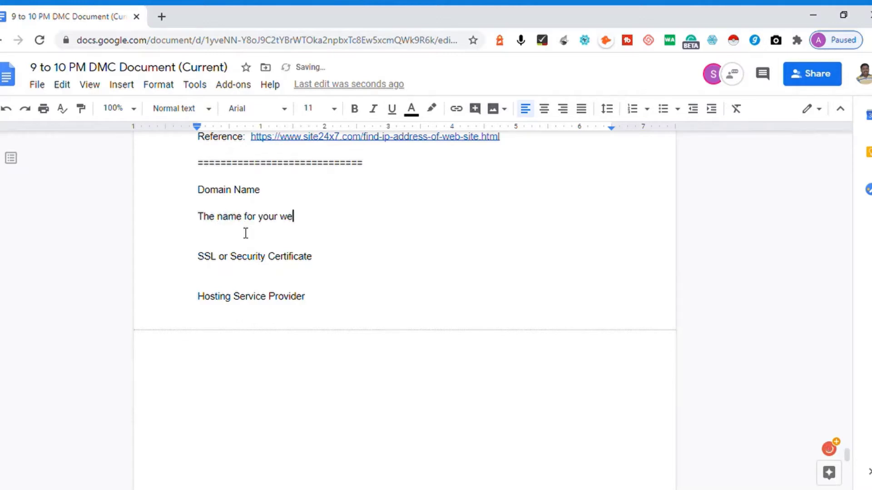
type("bsite. ")
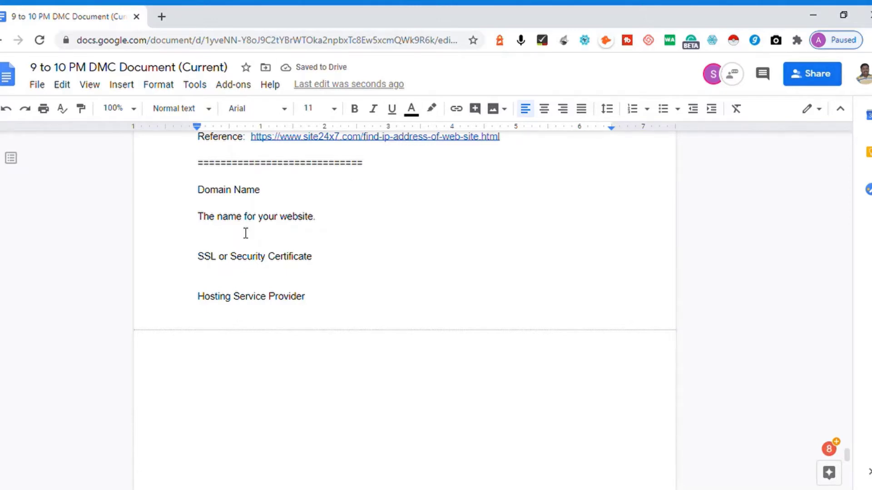
type("Your web")
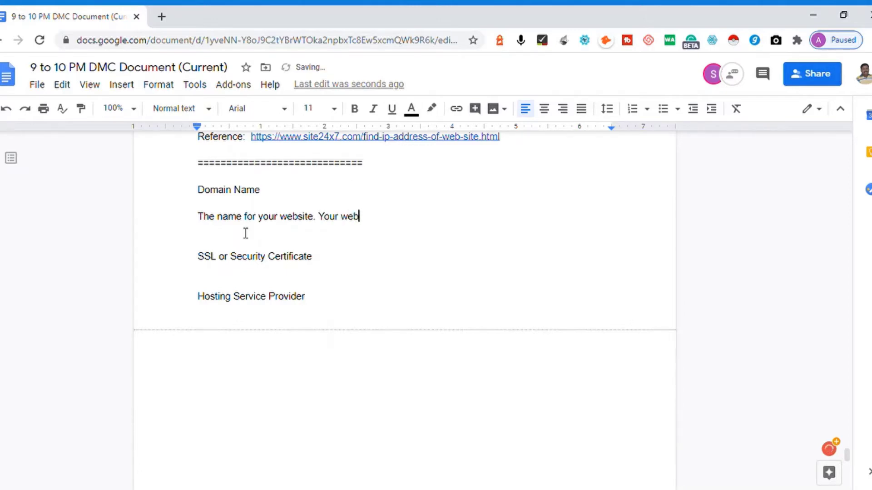
type("site is goi")
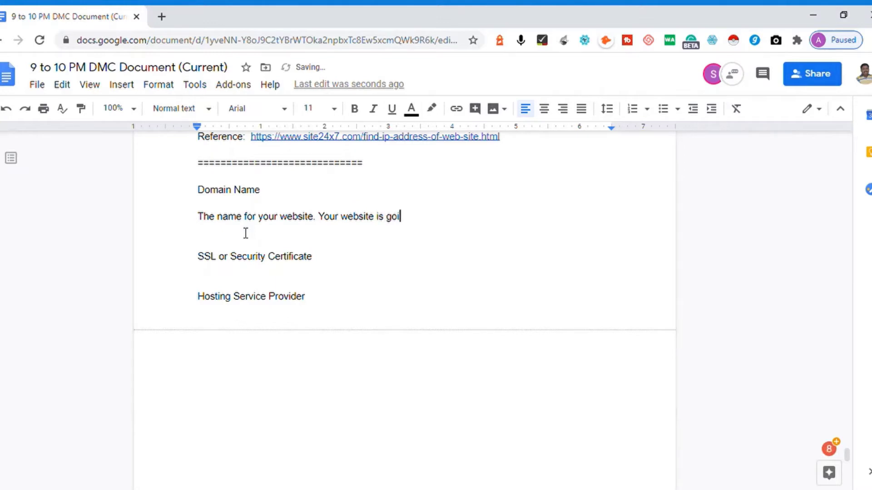
type("g")
key("BackSpace")
type("ng to discuss in")
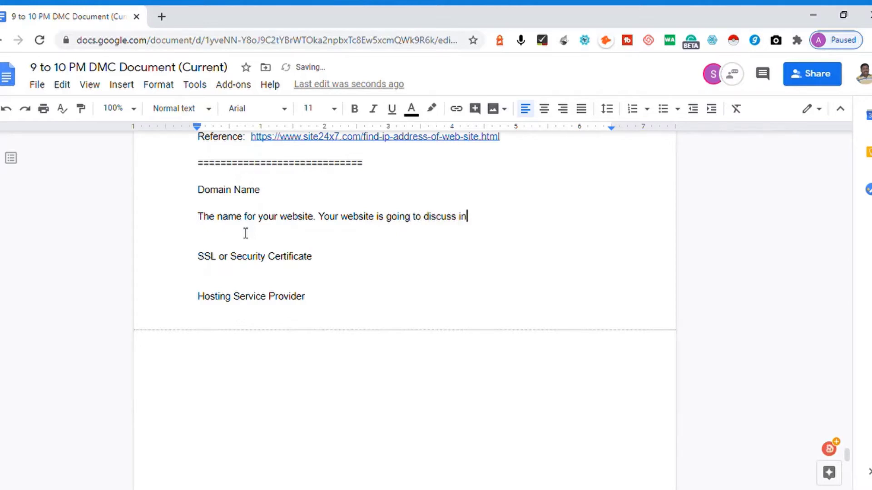
type("formation relate")
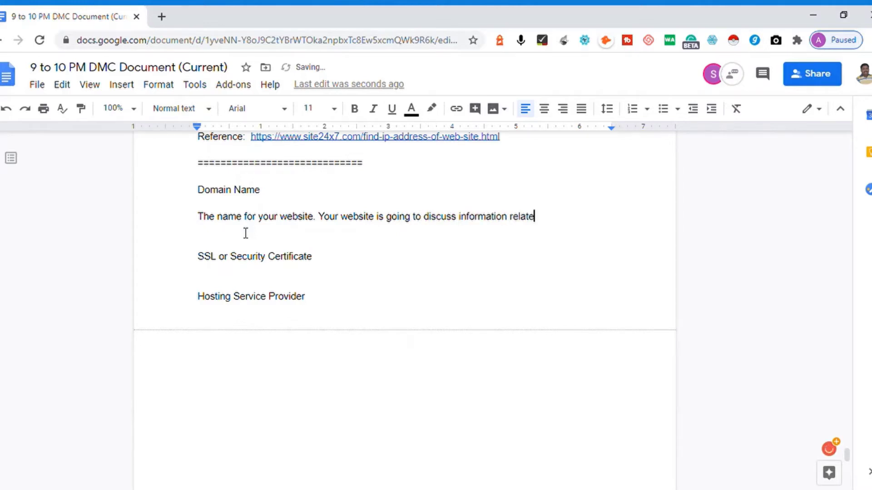
type("d to a partu")
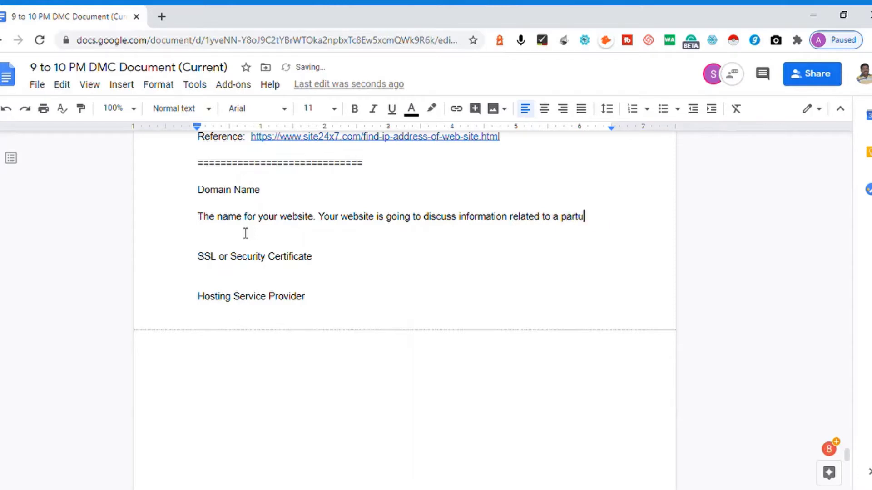
key("BackSpace")
type("icular industry ")
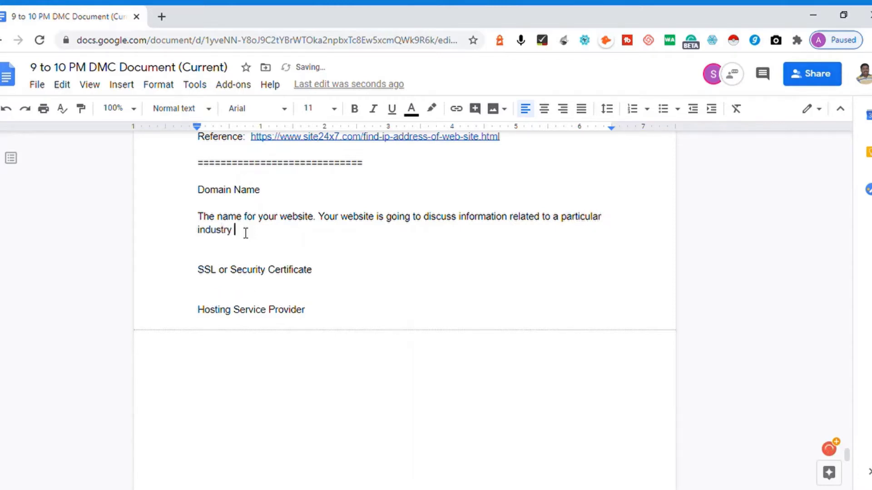
type("or a domain.")
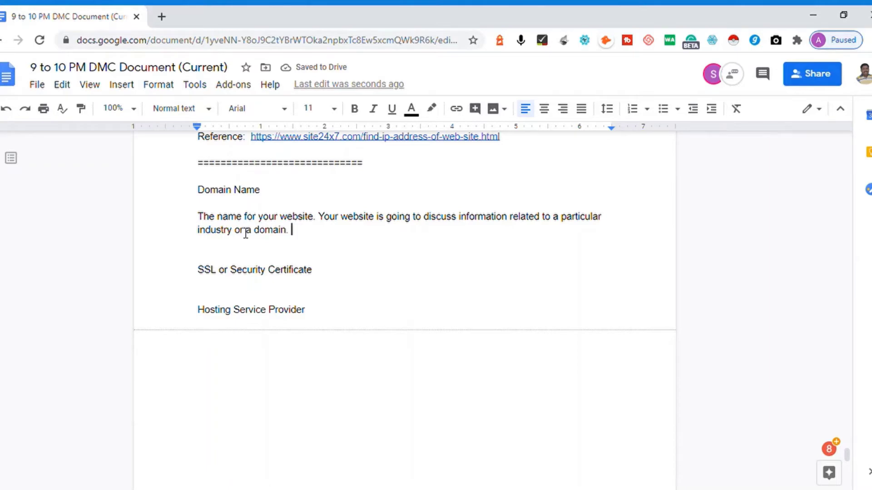
Make the "Domain Name" heading above the description bold.
key("Up")
key("Up")
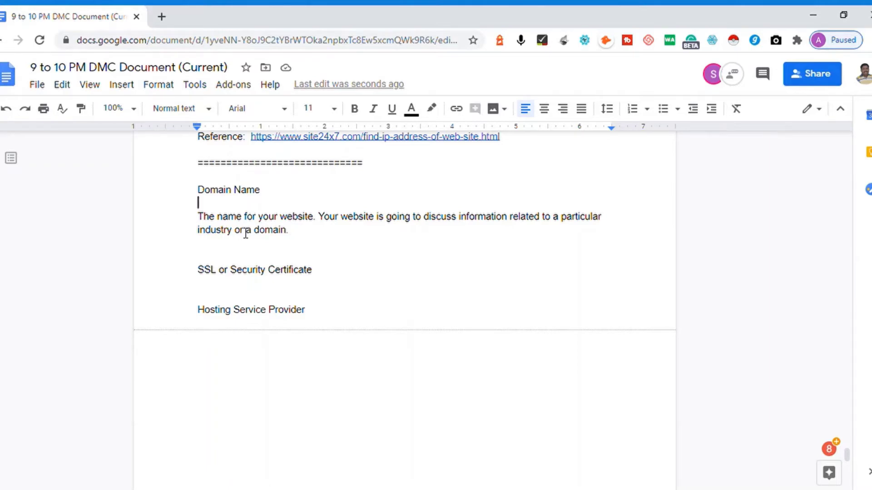
key("Left")
key("shift+Home")
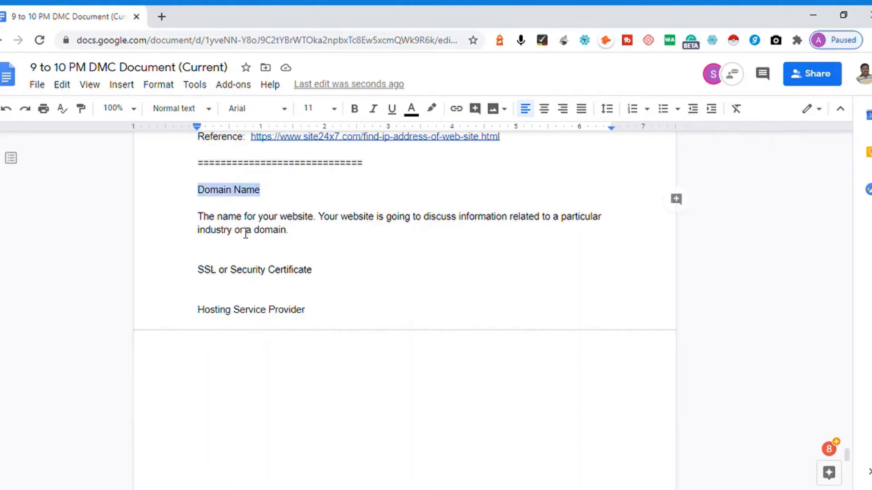
key("ctrl+b")
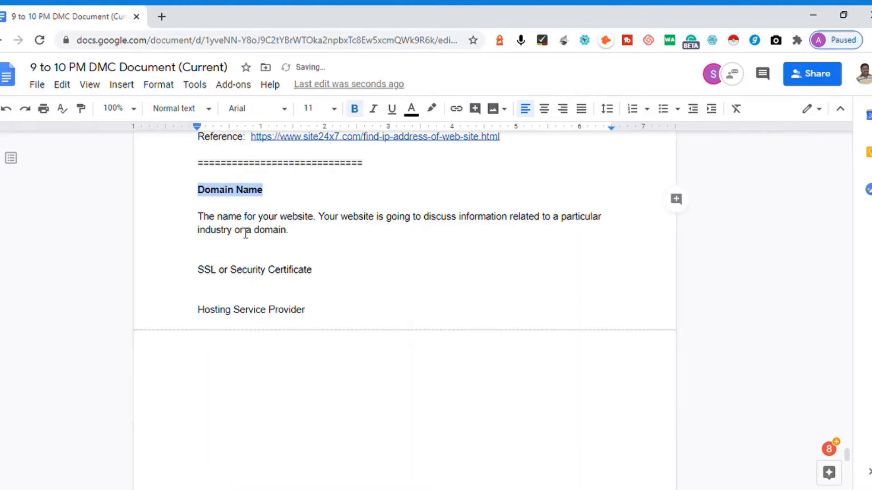
After the first sentence, insert "The domain name is used to open or visit the content in the website." and accept the suggested preposition "on".
key("Down")
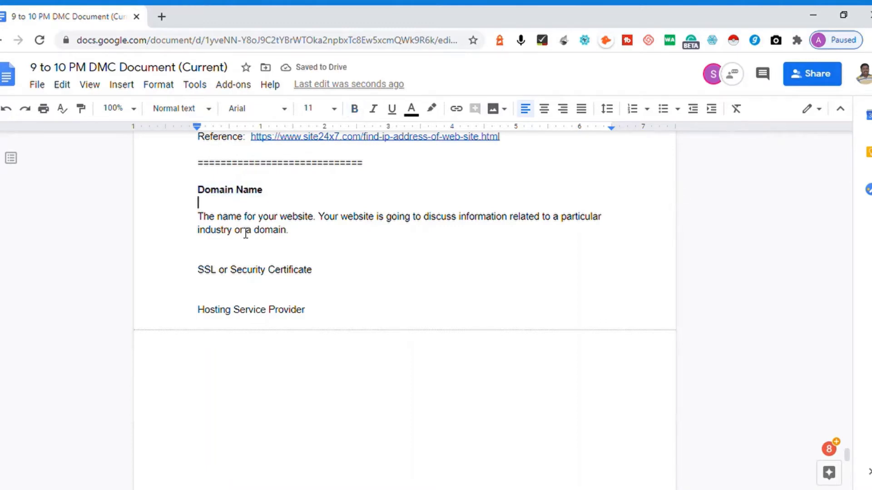
key("Down")
key("Down")
key("Right")
key("End")
key("Down")
key("Up")
key("Up")
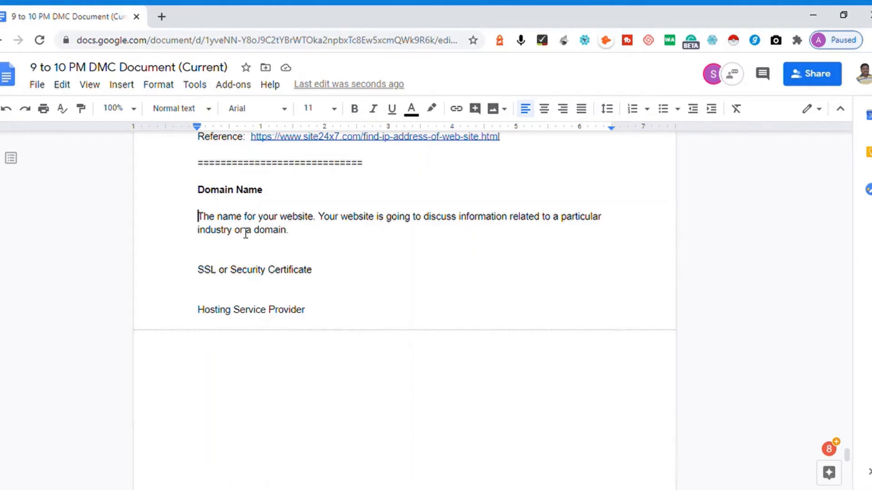
key("Down")
key("Right")
key("Right")
key("Right")
key("Right")
key("Right")
key("Right")
key("Right")
key("Right")
key("Right")
key("Right")
key("Right")
key("Up")
key("Home")
key("Right")
key("Right")
key("Right")
key("Right")
key("Right")
key("Right")
key("Right")
key("Right")
key("Right")
key("Right")
key("Right")
key("Right")
key("Right")
key("Right")
key("Right")
key("Right")
key("Right")
key("Right")
key("Right")
key("Right")
key("Right")
key("Right")
key("Right")
key("Right")
type("The domai")
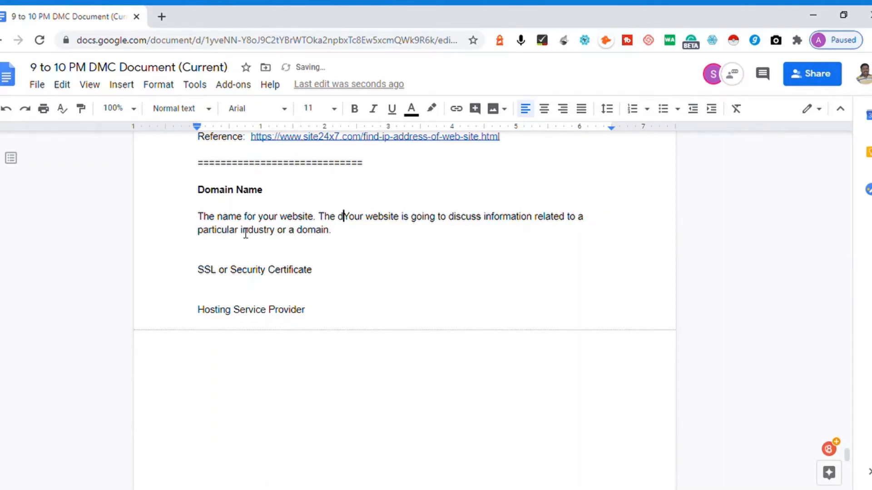
key("BackSpace")
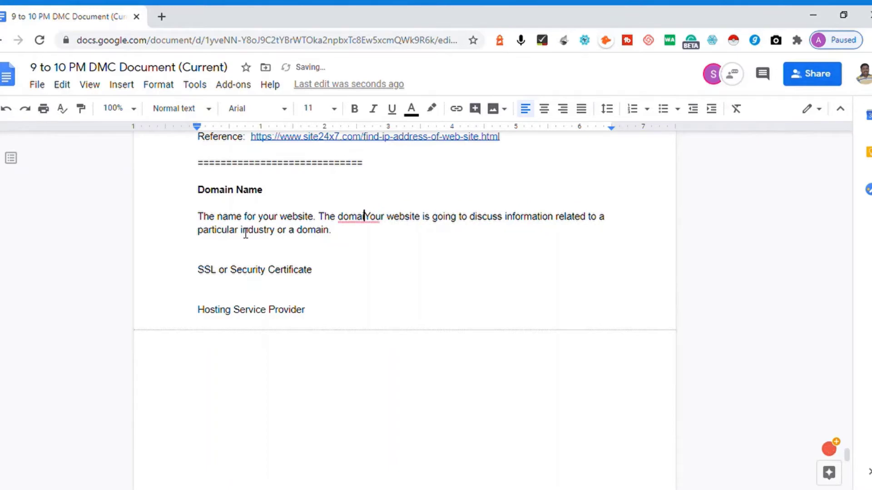
type("n name is used to")
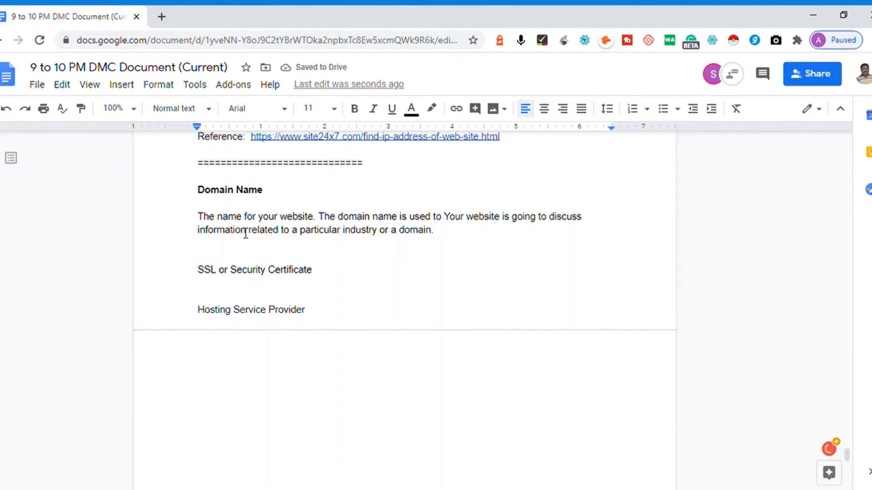
type("open or vis")
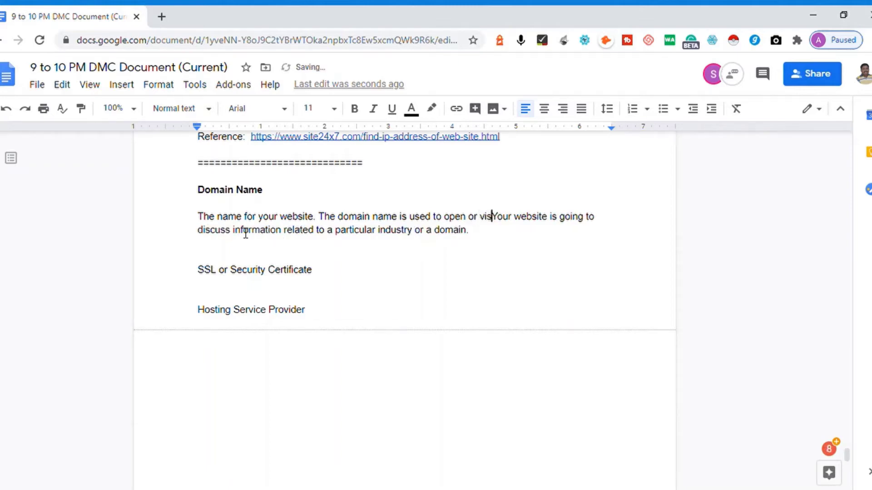
type("it the content ")
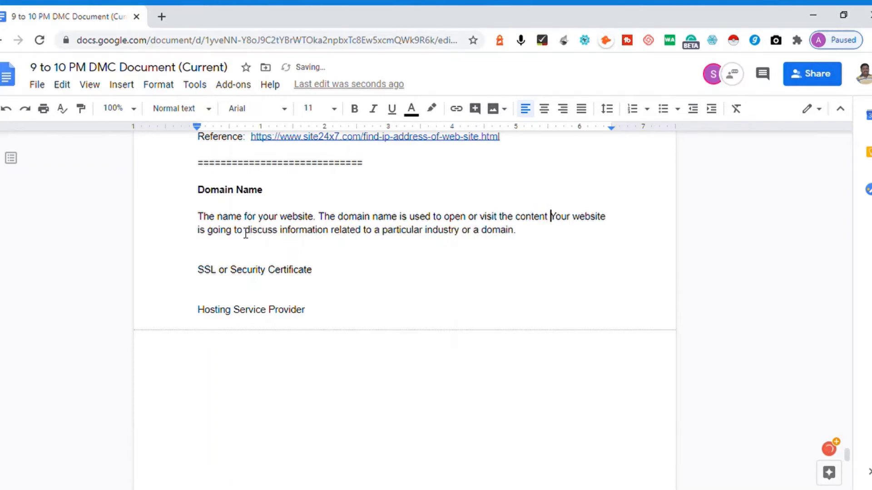
type("in the we")
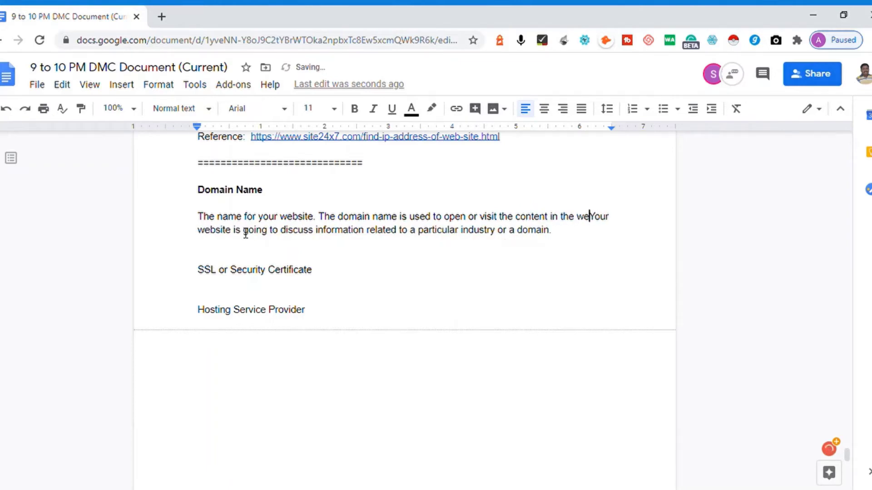
type("bsite.")
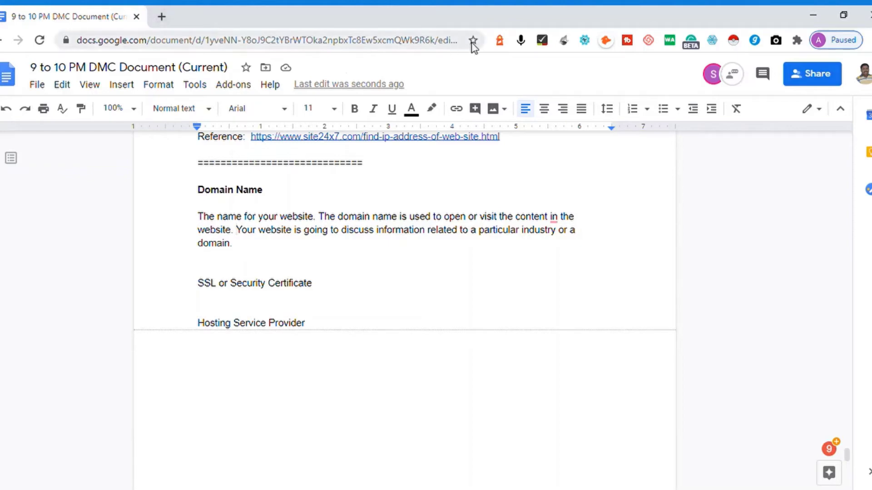
mouse_move(558, 220)
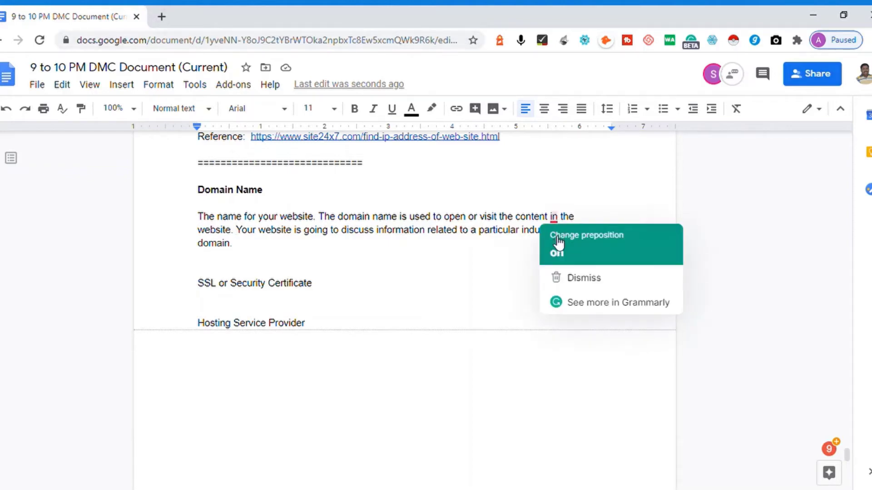
left_click(559, 244)
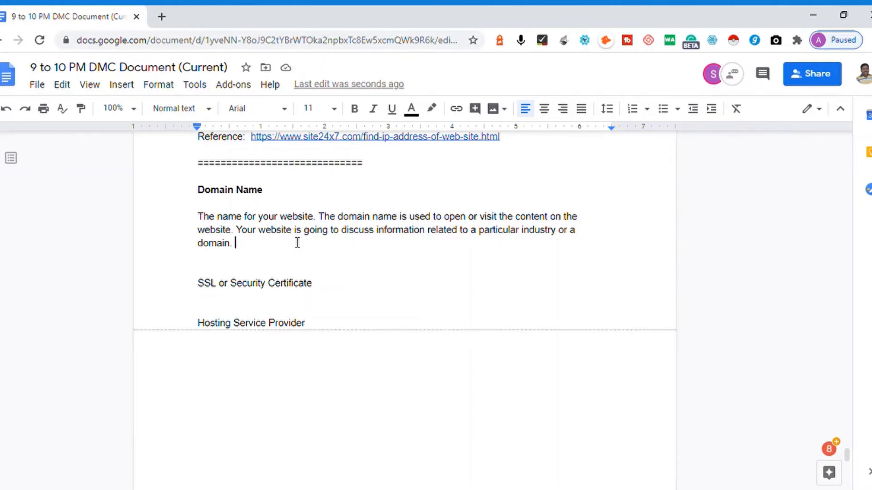
Add three blank lines between the Domain Name paragraph and the "SSL or Security Certificate" heading.
key("Up")
key("Up")
key("Down")
key("Down")
key("Return")
key("Return")
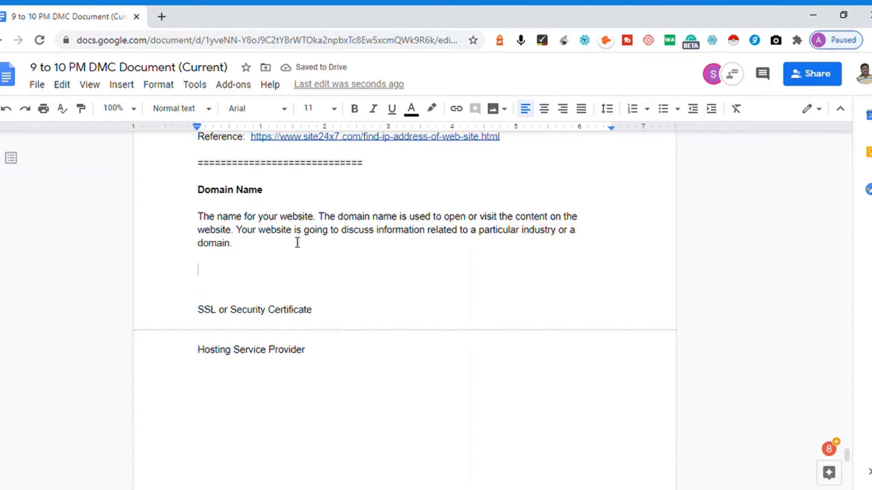
key("Up")
key("Up")
key("Up")
key("Up")
key("Up")
key("Down")
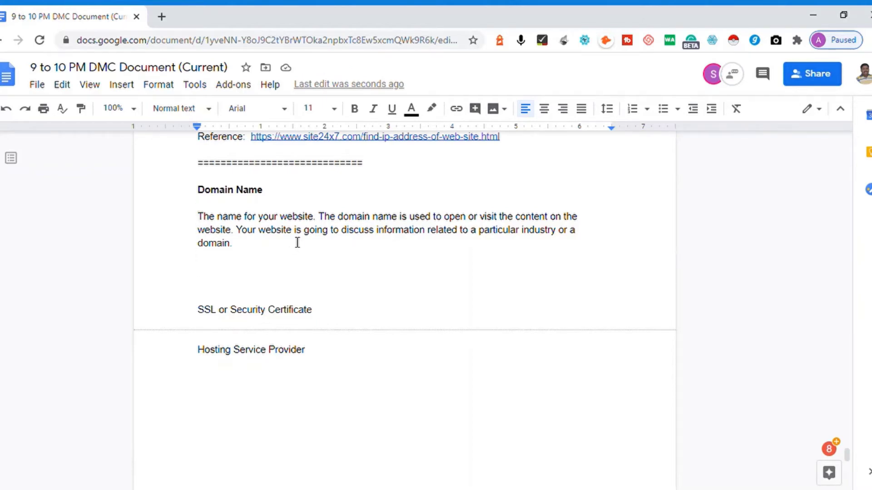
key("Down")
key("Down")
key("Down")
key("Return")
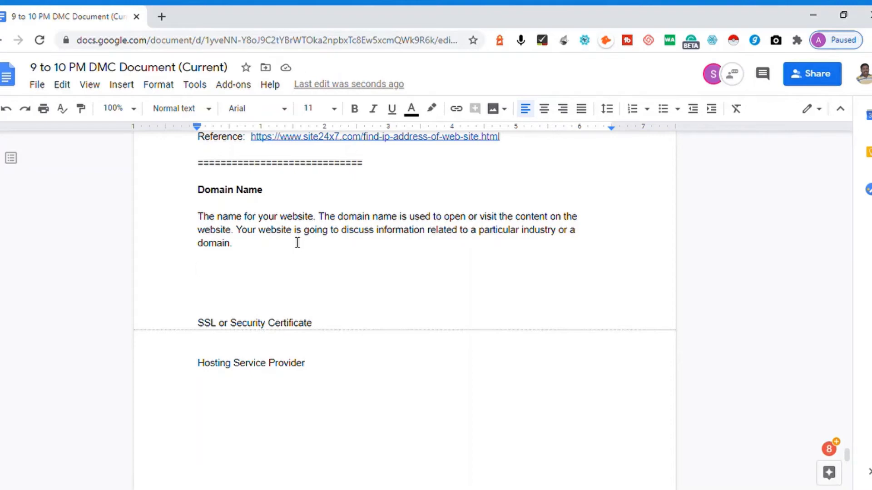
Below the description, write a new paragraph: "The person or the organization who offers the domain name is called the DNS.".
type("The ")
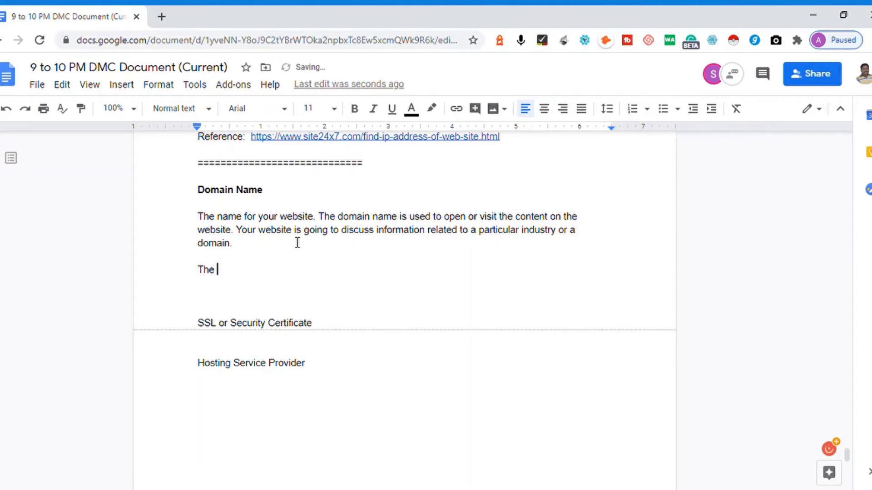
type("person the")
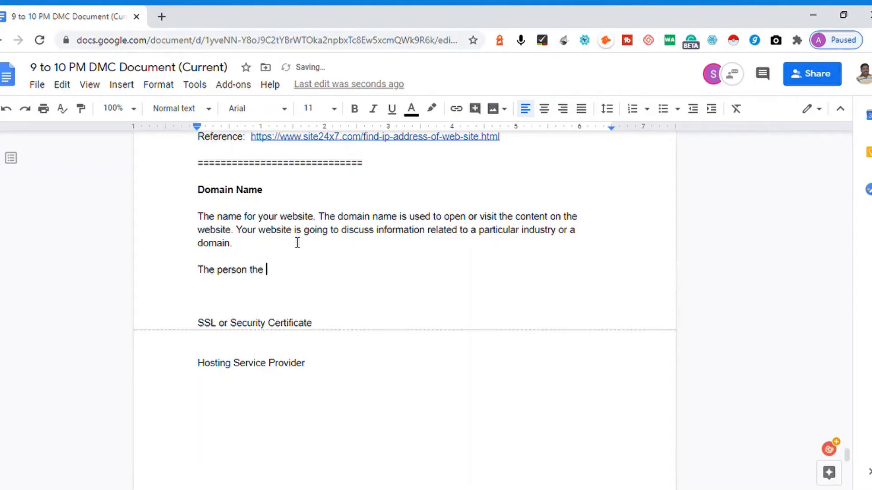
key("BackSpace")
key("BackSpace")
key("BackSpace")
key("BackSpace")
type("or the organization")
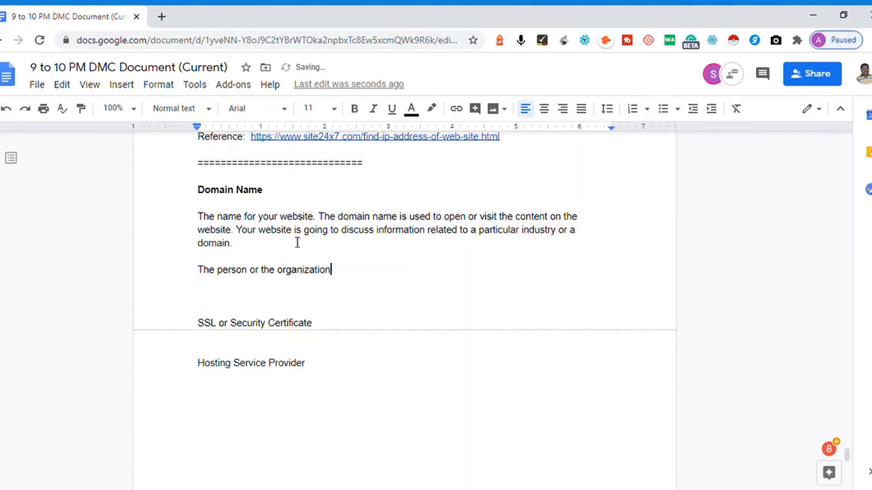
type(" who offers the domai")
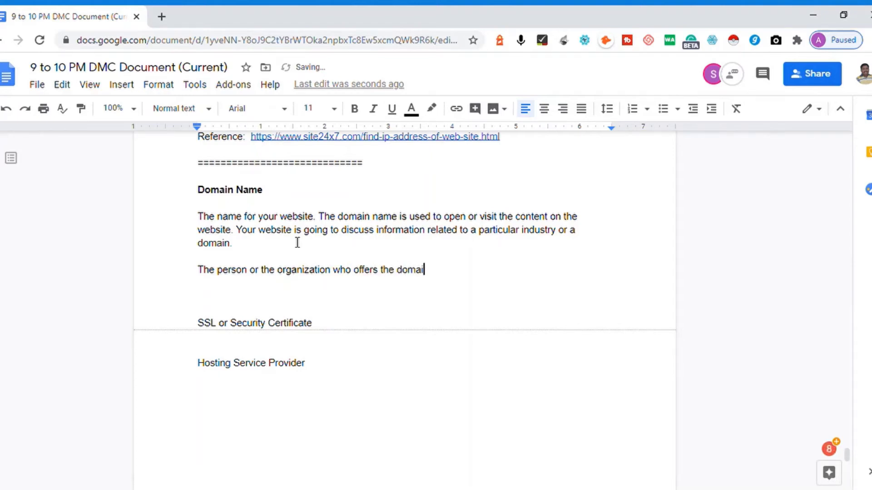
key("BackSpace")
type("in nam")
key("BackSpace")
type("me is clled the DNS")
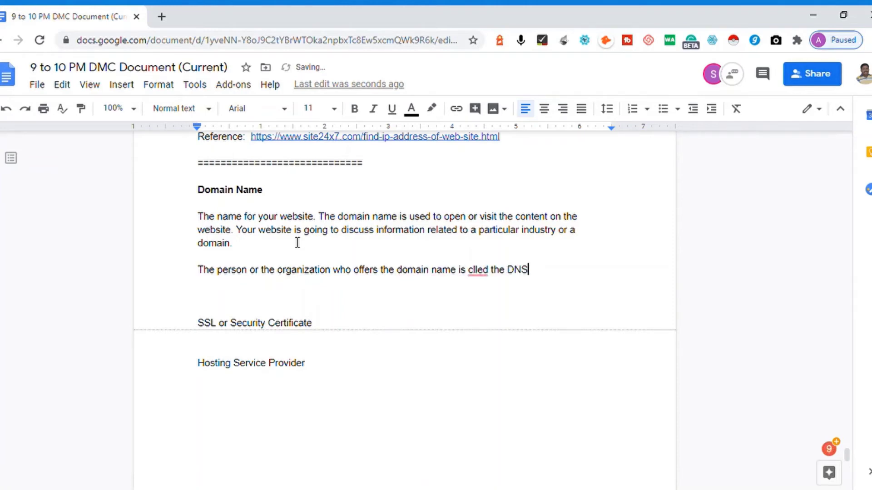
type(".")
Correct the misspelled "clled" to "called" in the new paragraph and accept the suggested wording "that offers".
key("Left")
key("Left")
key("Left")
key("Left")
key("Left")
key("Left")
key("Left")
key("Left")
key("Left")
key("Left")
key("Left")
key("Left")
key("Left")
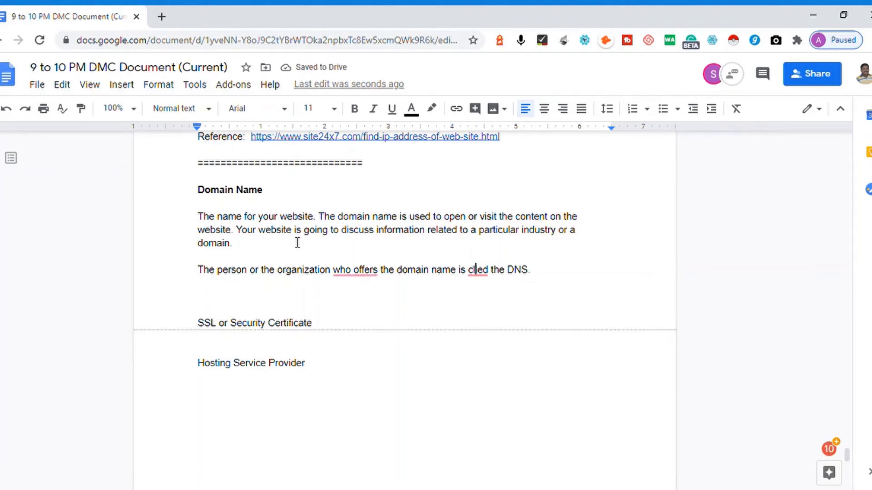
key("Left")
key("Right")
type("a")
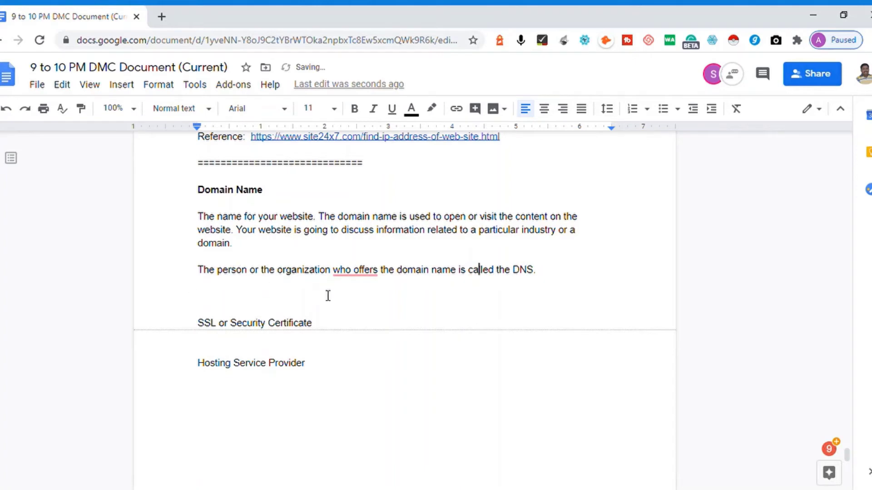
mouse_move(356, 269)
left_click(356, 307)
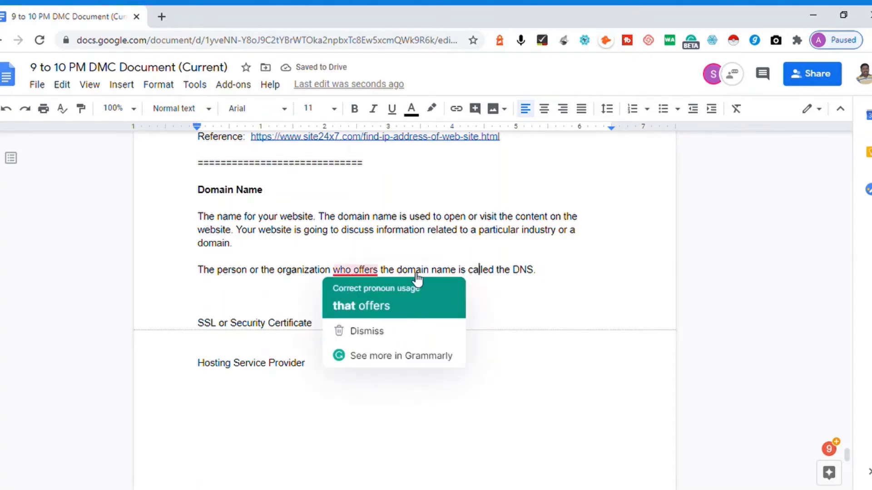
Append the sentence "The domain name is unique and can not be duplicated." to the DNS paragraph.
left_click(553, 277)
type("Y")
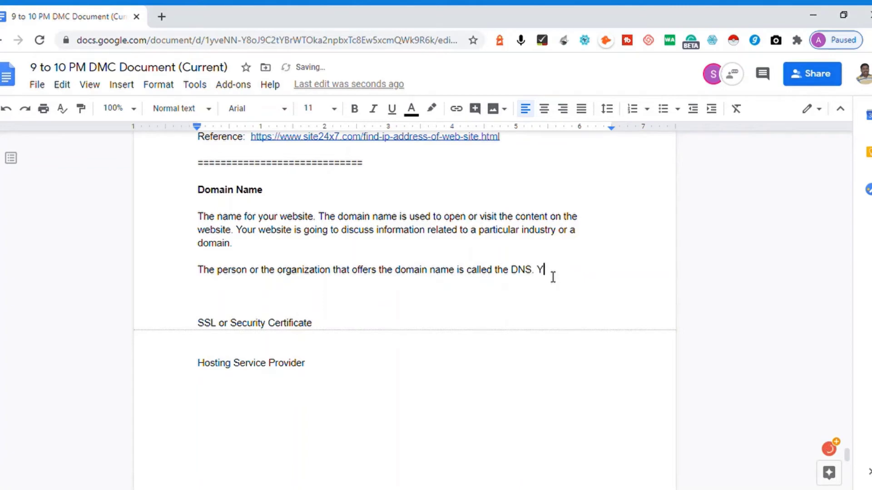
key("BackSpace")
type("The domain ")
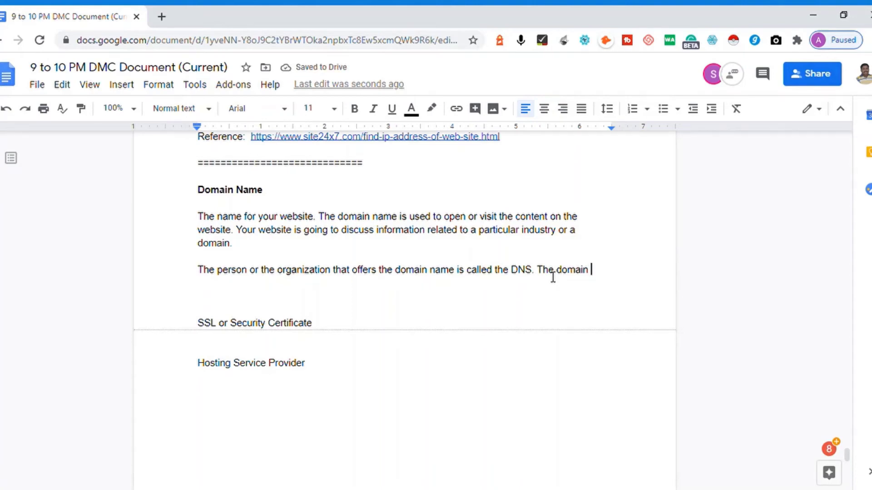
type("name is ")
type("uni")
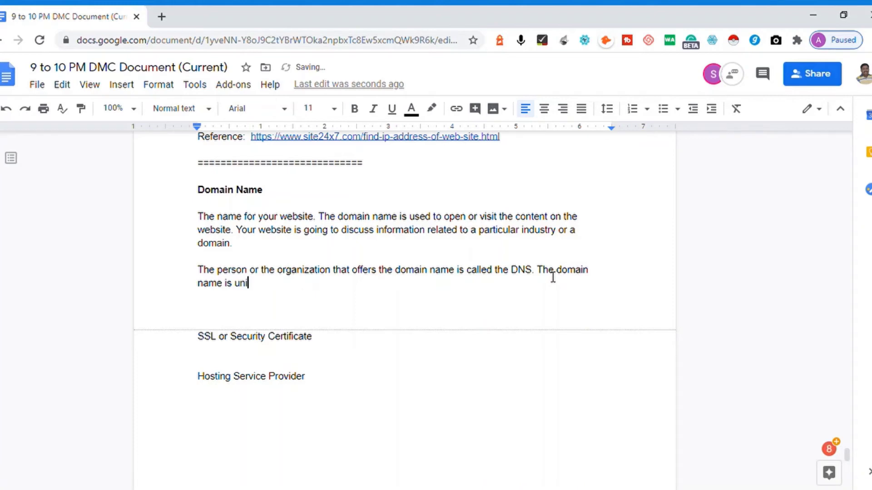
type("que and can not ")
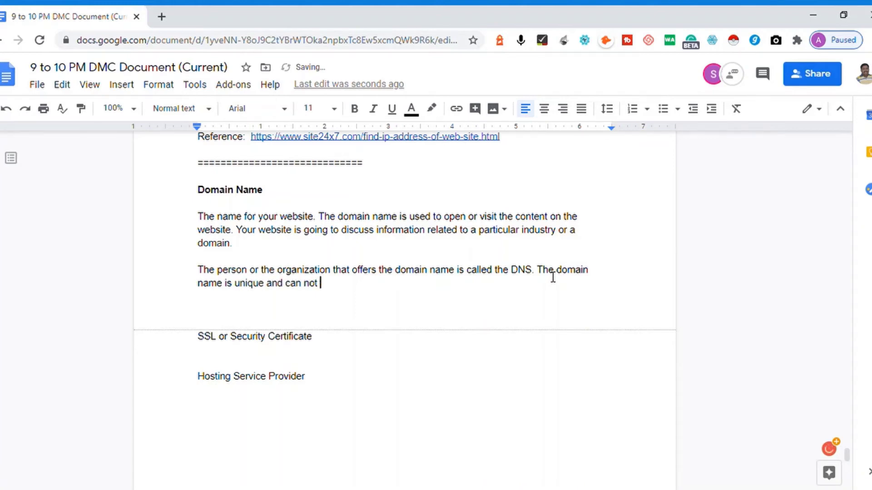
type("be duplicated.")
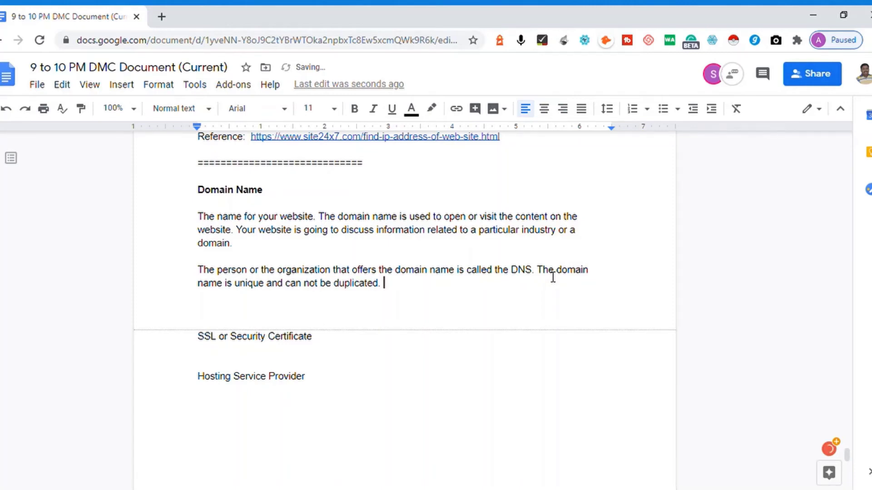
Below the DNS paragraph, leave a blank line and add two lines reading "For Free" and "Paid Domains".
key("Return")
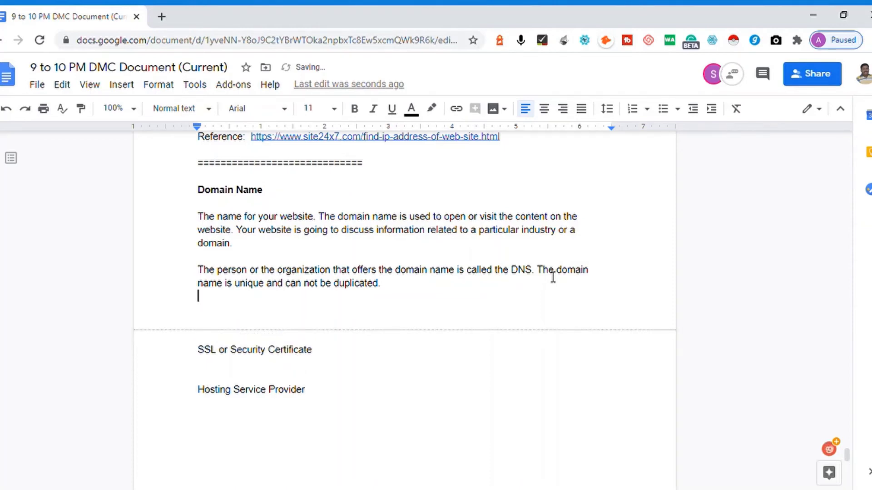
key("Return")
type("For Free")
key("Return")
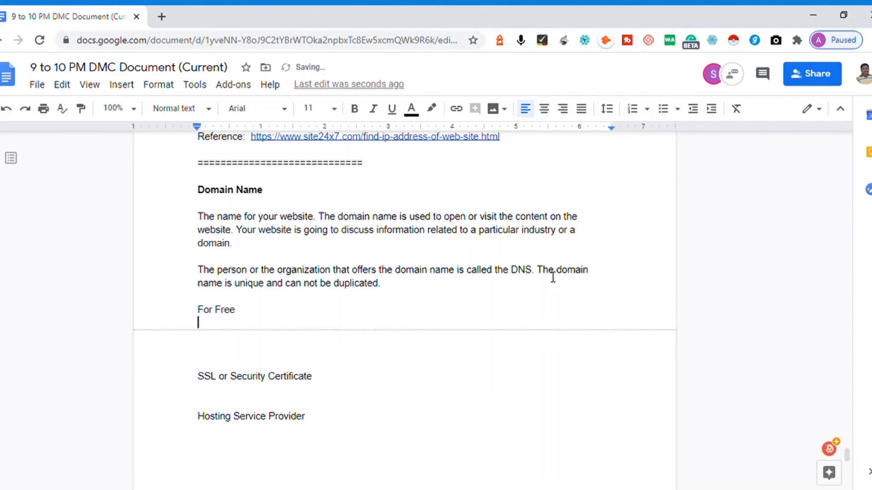
type("Paid Domains")
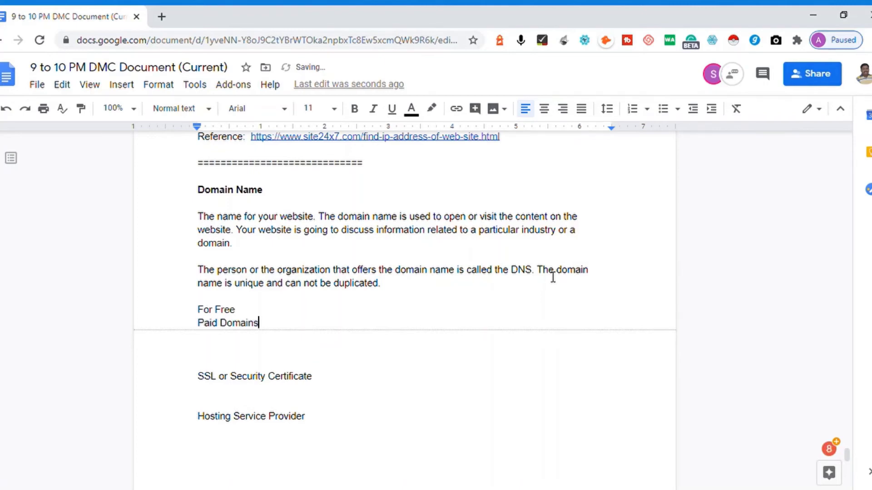
Extend the "For Free" line with "- Facebook, Twitter, Blogger, Wordpress offers free domain for you.".
key("Up")
type("-")
type("Facebook, Twitter, ")
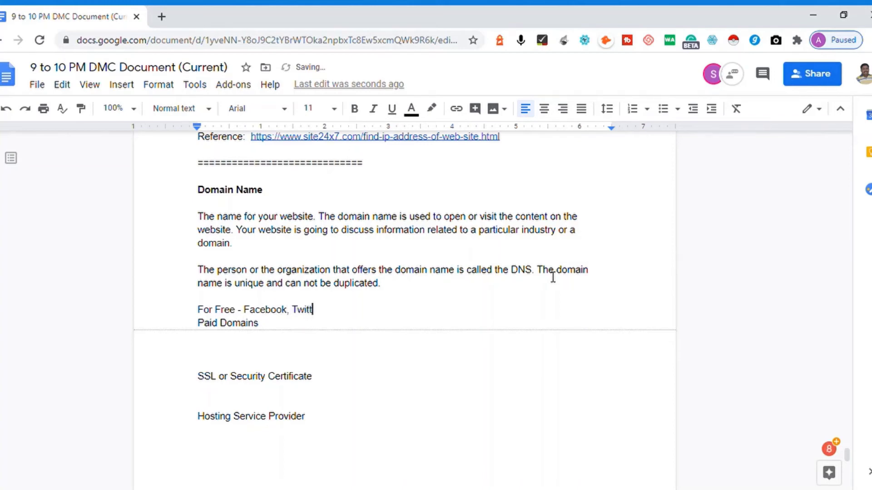
type("Blogger")
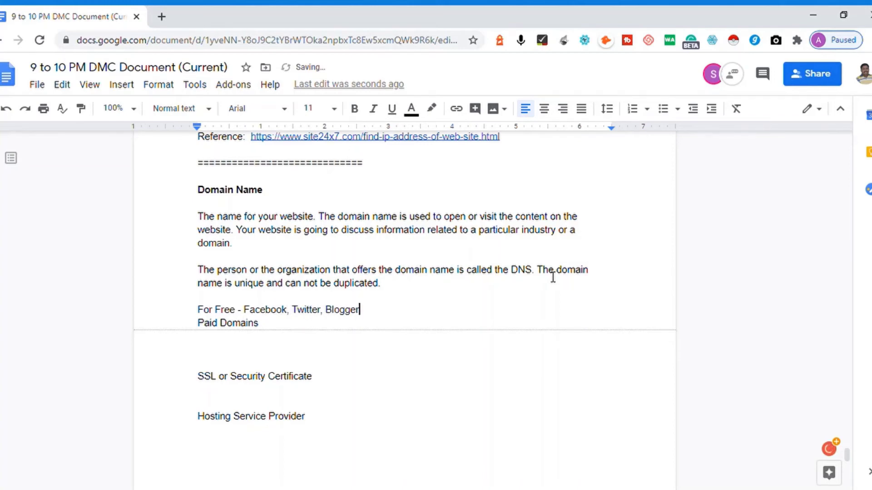
type(", Wordpress offer")
type("s free ")
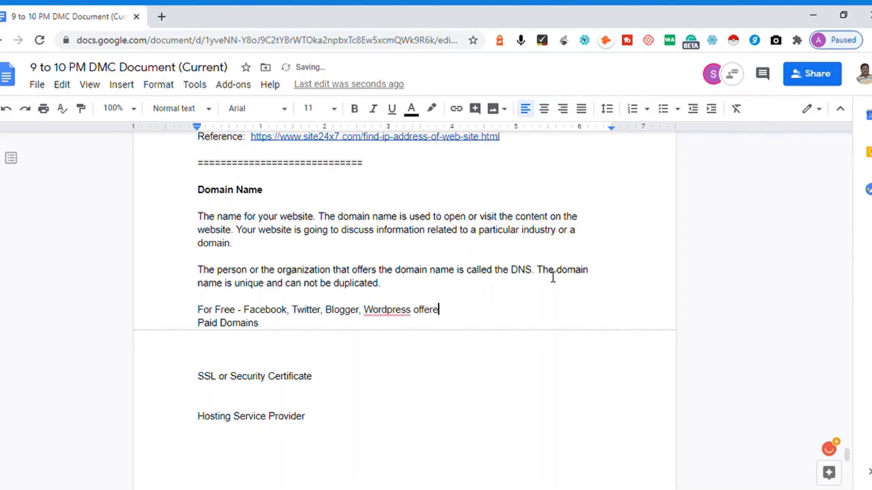
type("doma")
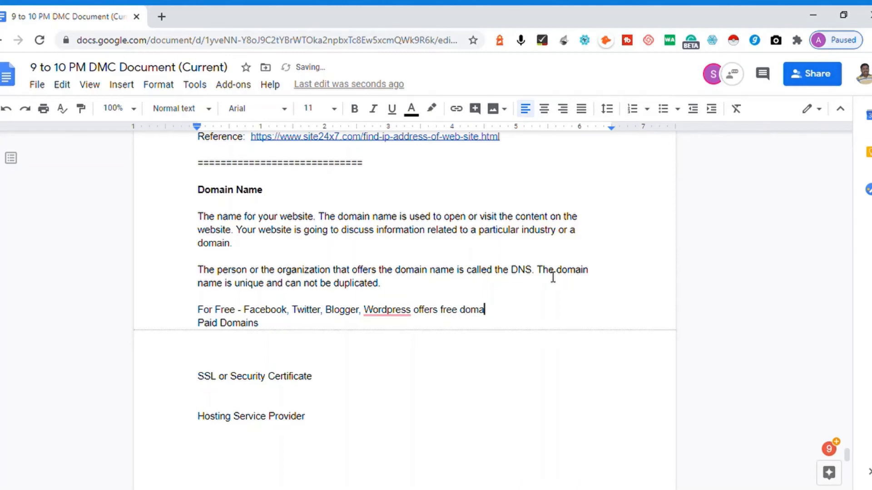
type("in for you")
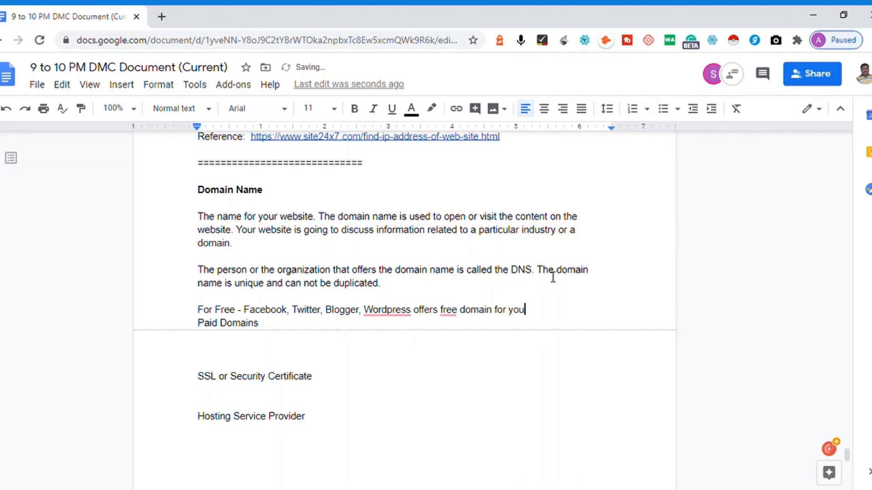
type(".")
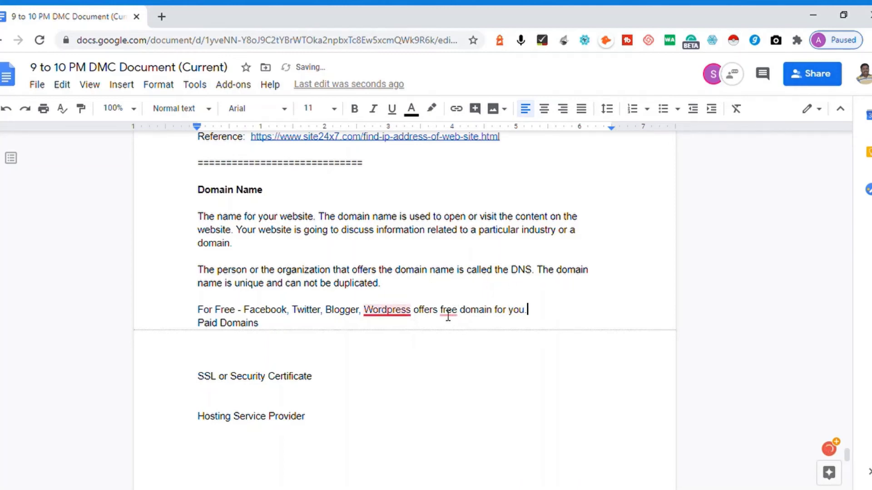
Accept the suggested article in "a free" and the suggested spelling "WordPress" in the "For Free" line.
mouse_move(450, 313)
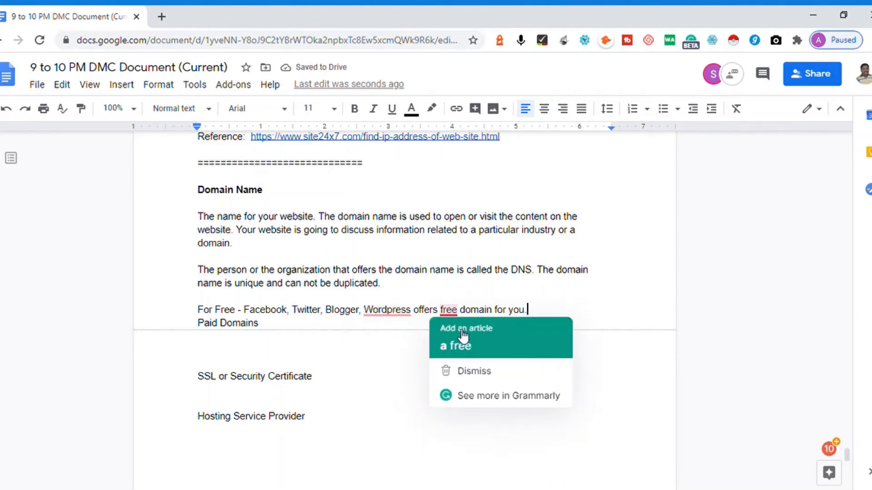
left_click(462, 337)
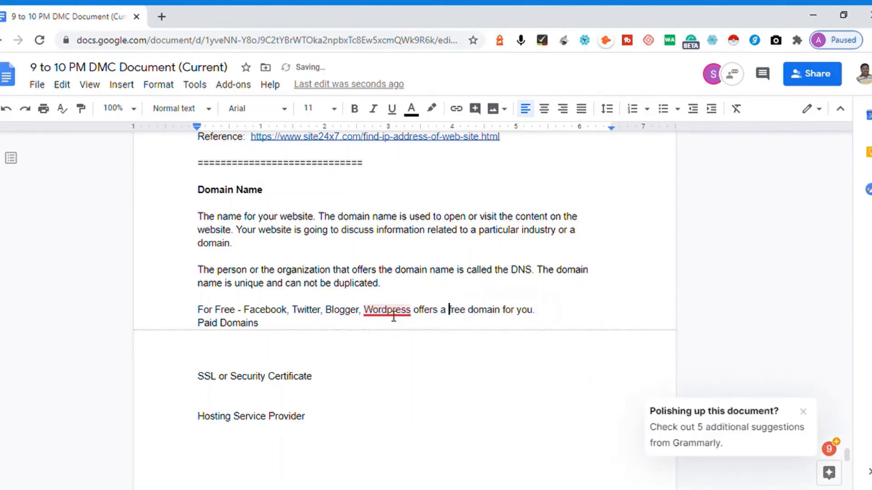
mouse_move(393, 317)
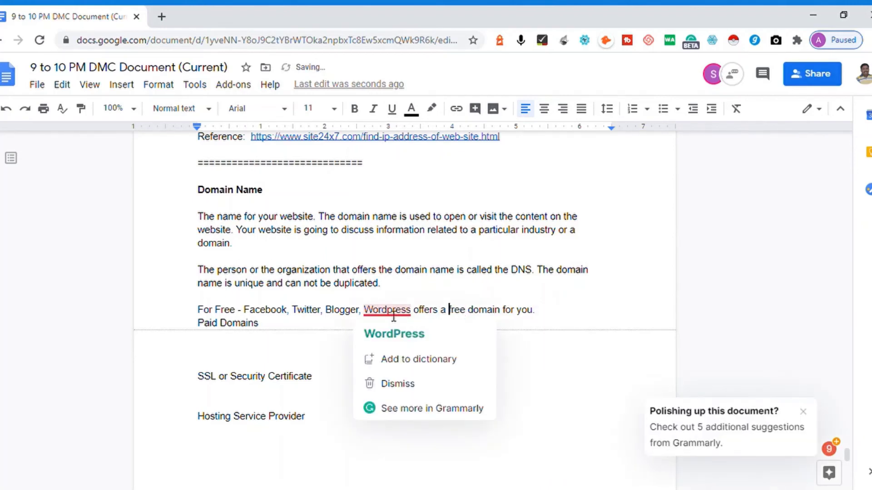
left_click(395, 340)
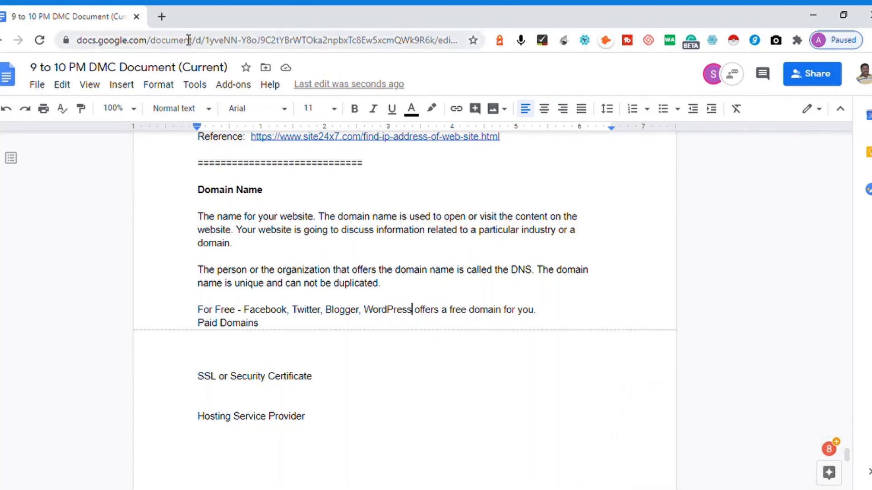
Open the trainer's Facebook profile by its custom address in a new browser tab as a free domain example.
left_click(162, 17)
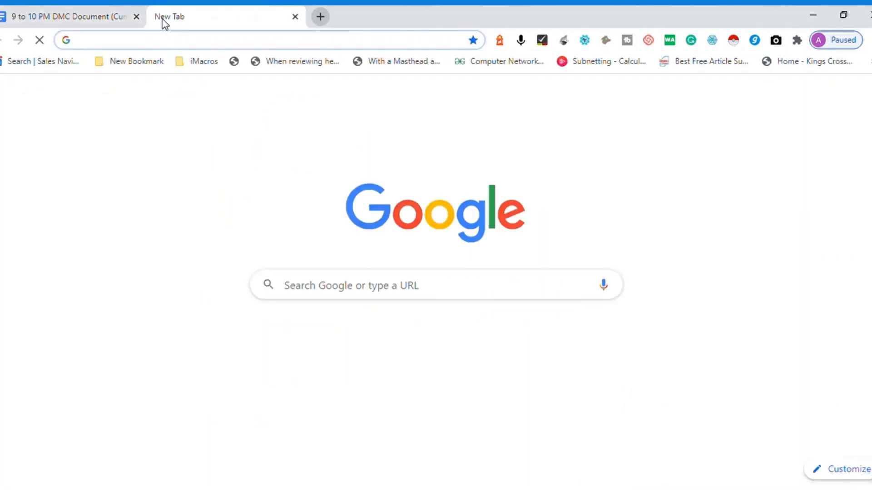
type("fa")
key("Right")
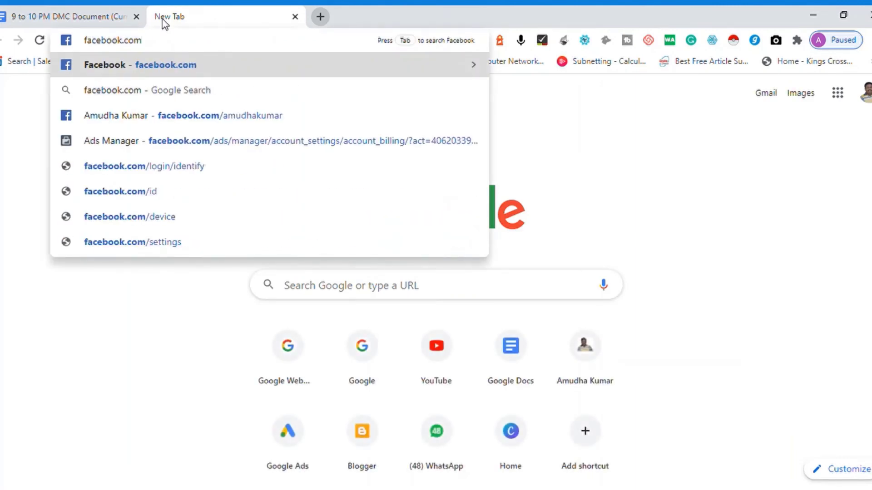
type("/amudha")
key("Return")
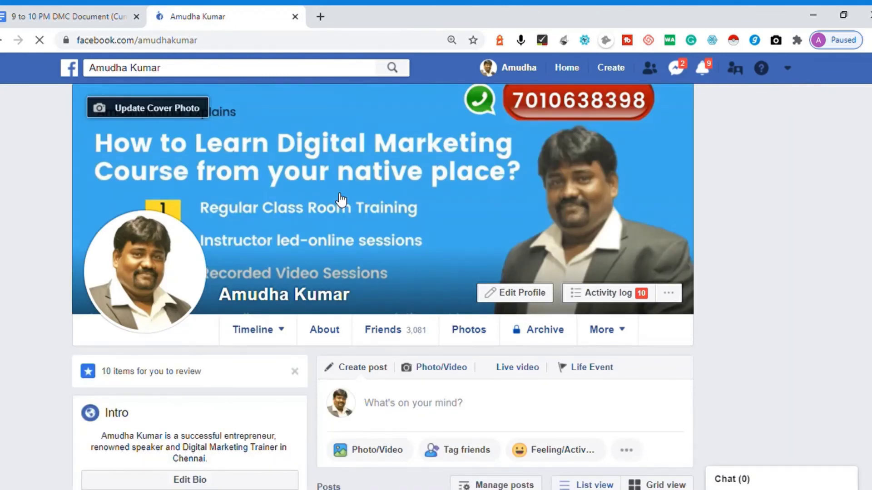
Open the trainer's LinkedIn profile from the suggested addresses in another new browser tab.
left_click(321, 18)
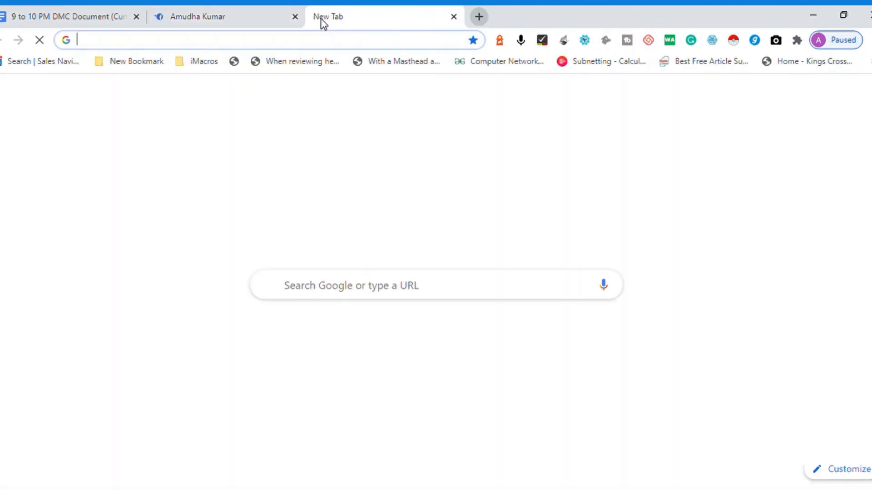
type("link")
key("Right")
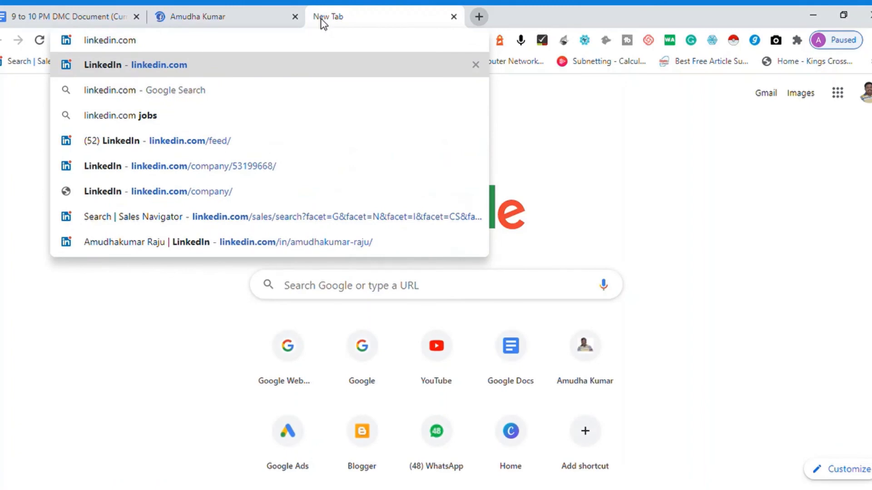
type("/")
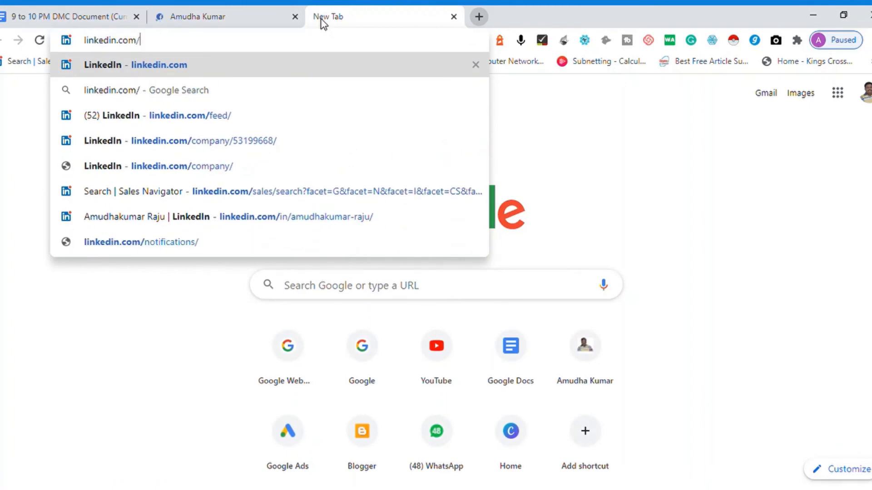
key("Down")
key("Down")
key("Down")
key("Down")
key("Down")
key("Down")
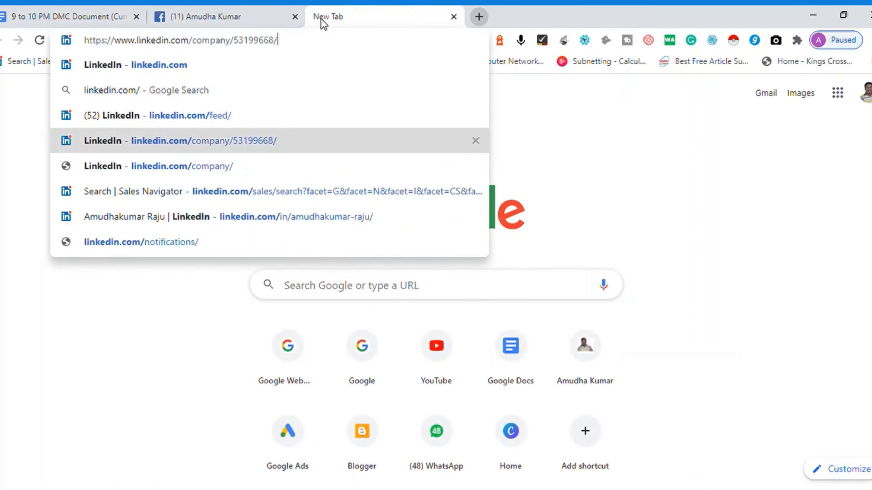
key("Return")
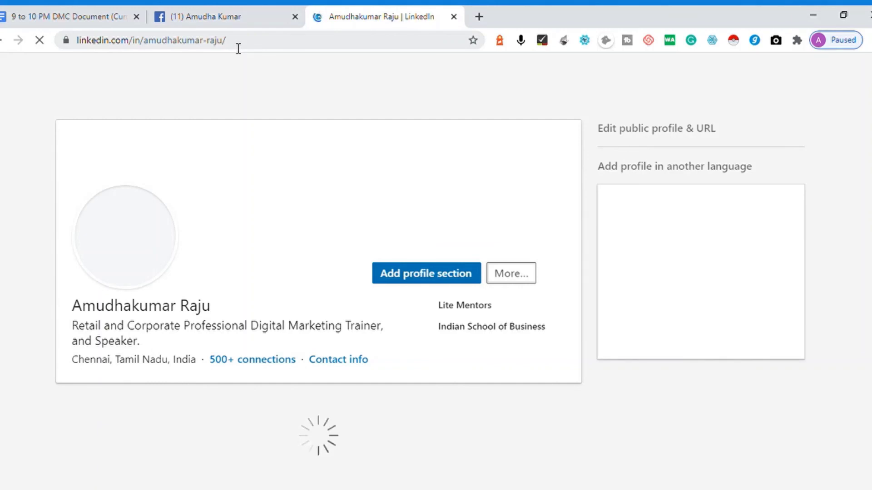
Return to the course document and extend the "Paid Domains" line with the trainer's own .com domain and "| Apple.com" as examples.
left_click(88, 11)
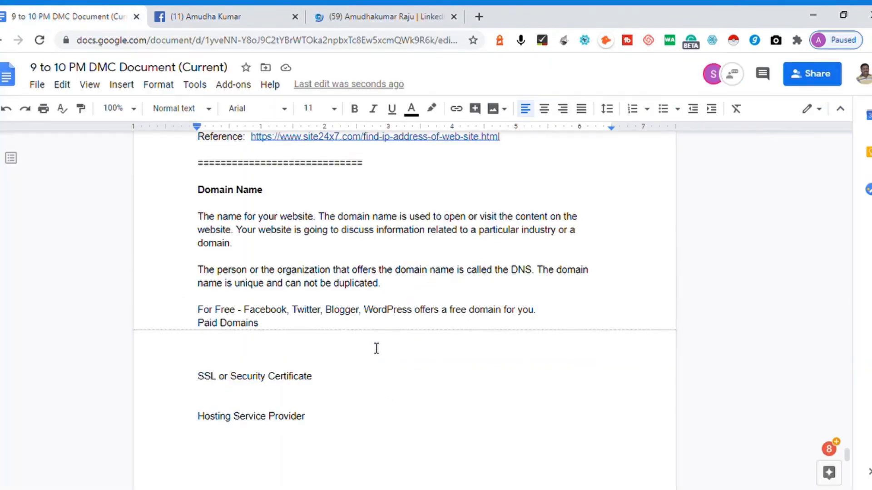
left_click(303, 329)
type("- amudhakumar.c")
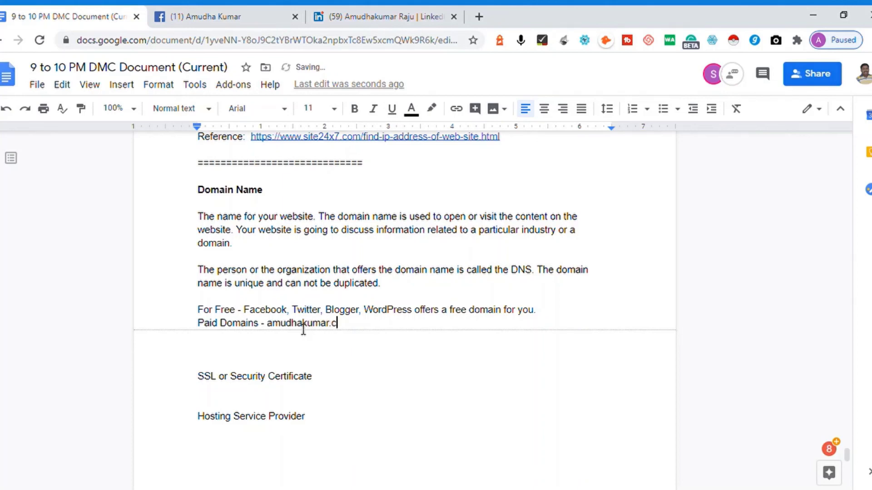
type("om ")
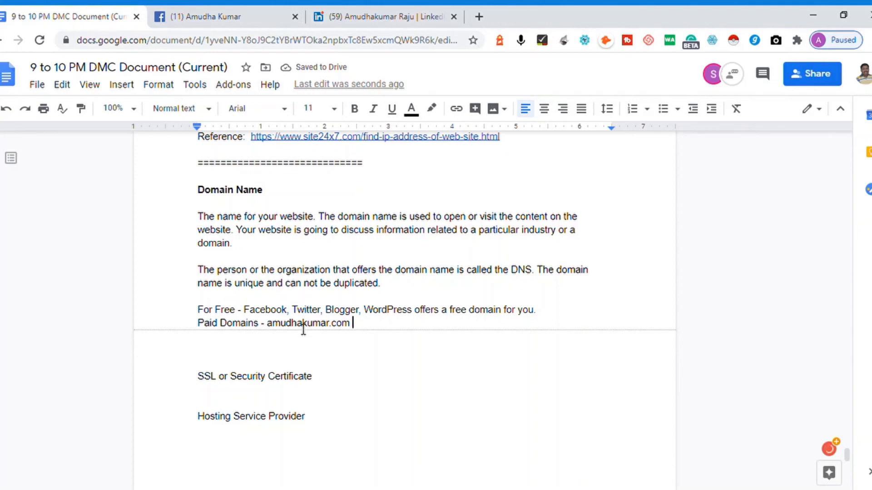
type("| ")
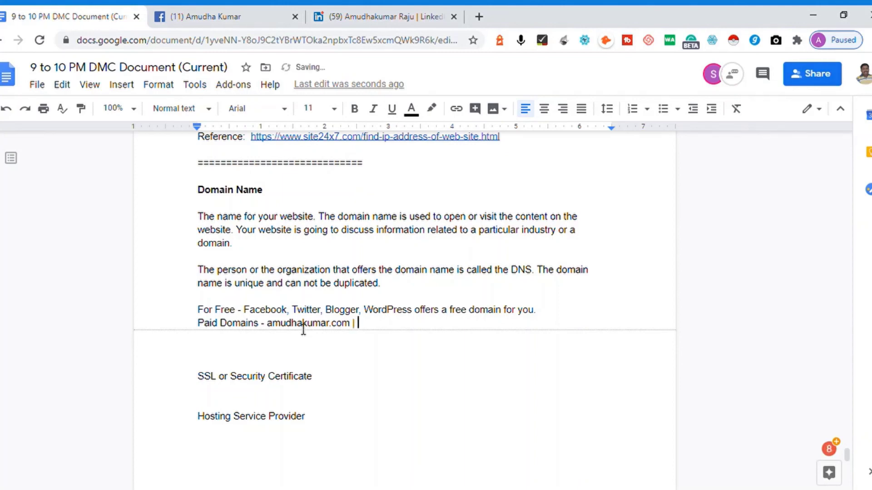
type("Appnol")
key("BackSpace")
key("BackSpace")
key("BackSpace")
type("le.com")
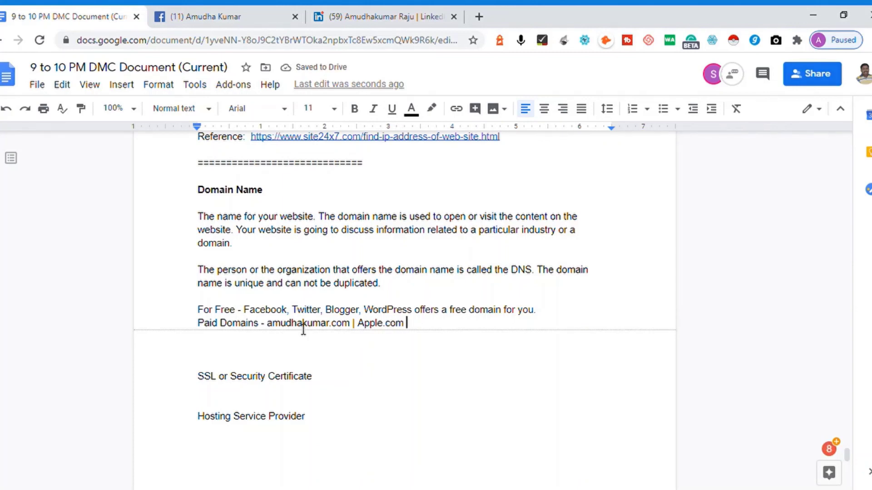
key("Return")
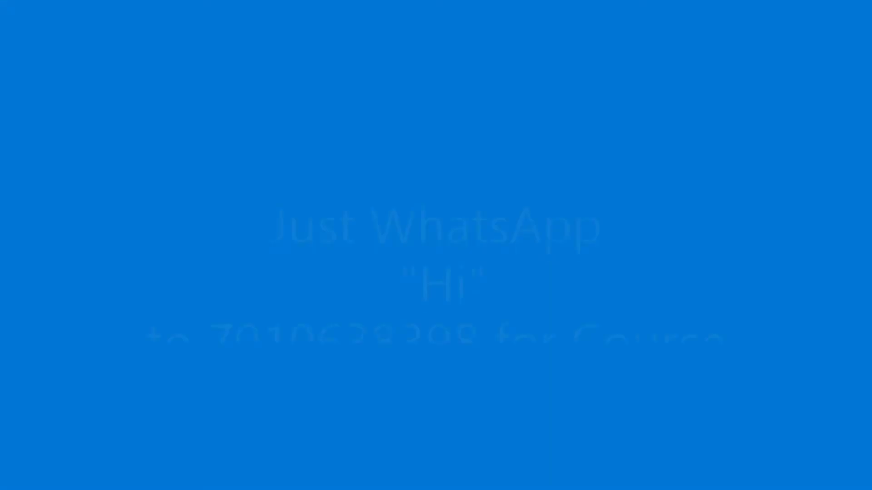